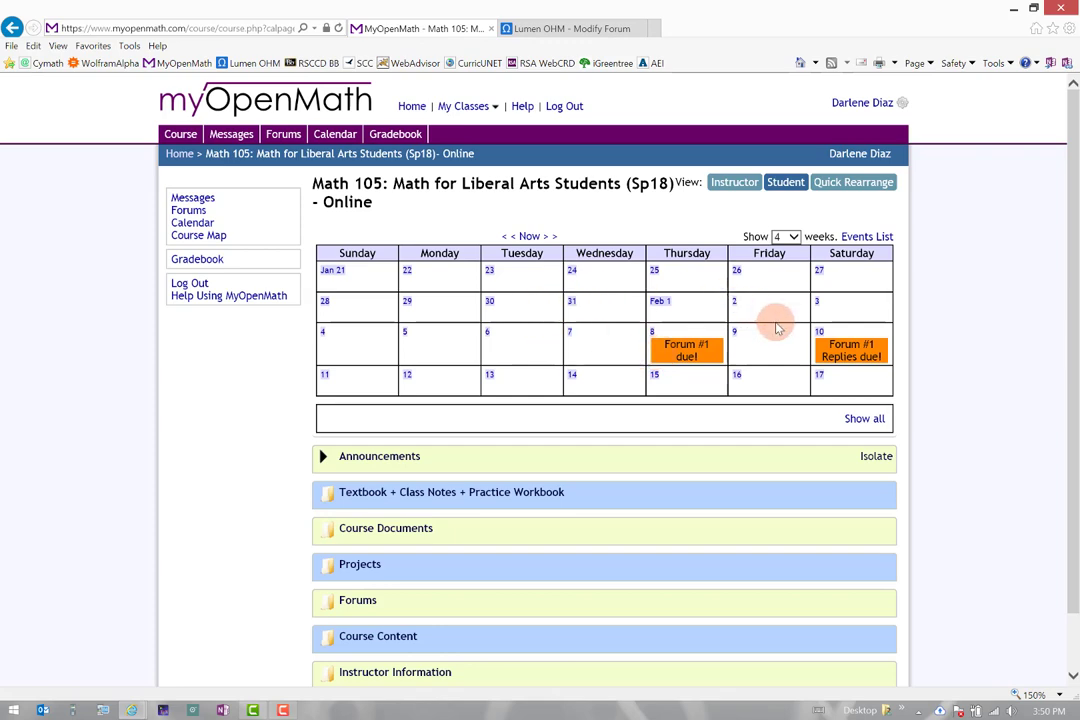
Step: Scroll down the Math 105 course page to the calendar showing Forum #1 due Thursday, February 8
{"action": "scroll", "coordinate": [781, 330], "scroll_direction": "down", "scroll_amount": 2}
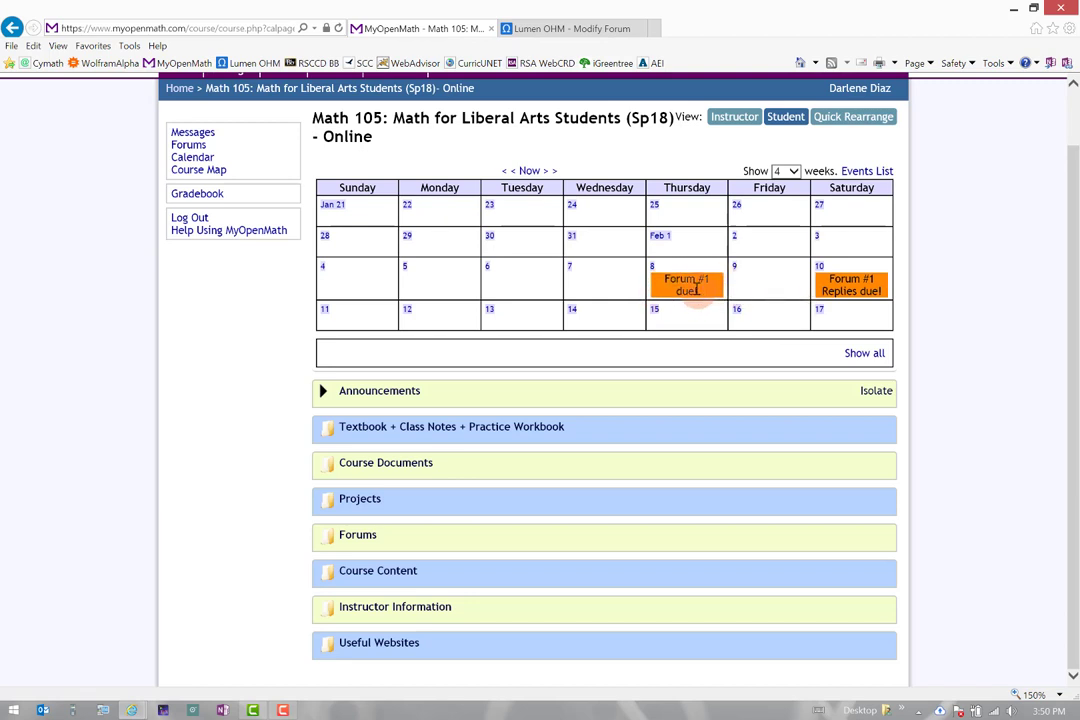
Step: Show the February 8 Forum #1 deadline details and open the Forum #1: Introductions thread list
{"action": "left_click", "coordinate": [692, 287]}
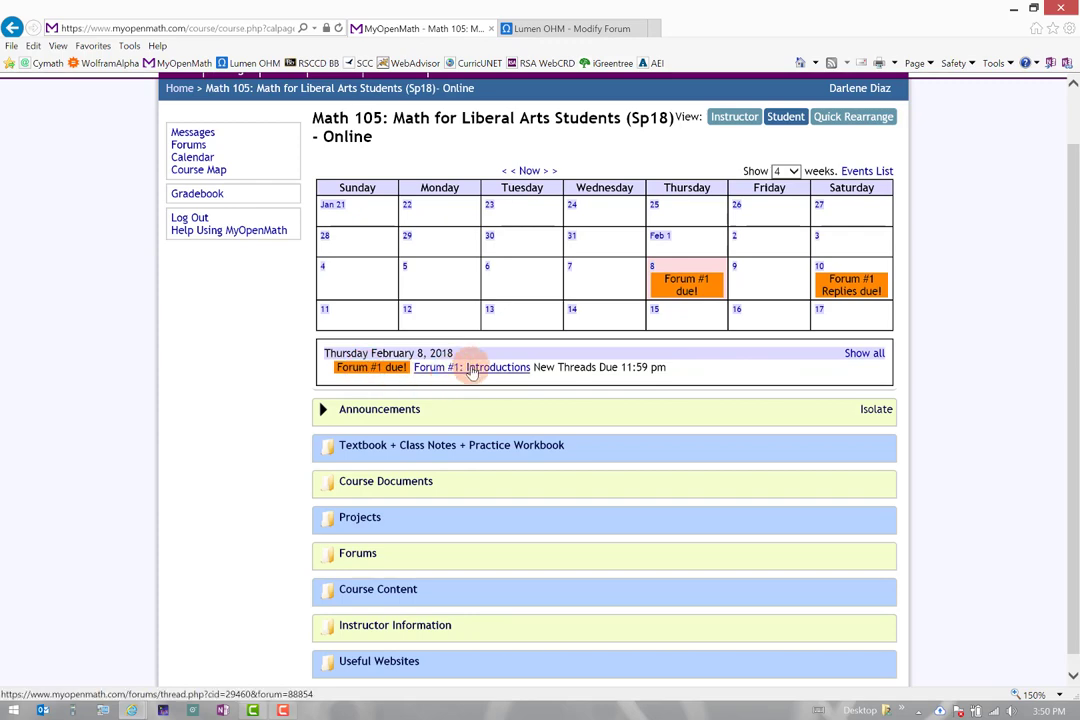
{"action": "left_click", "coordinate": [472, 368]}
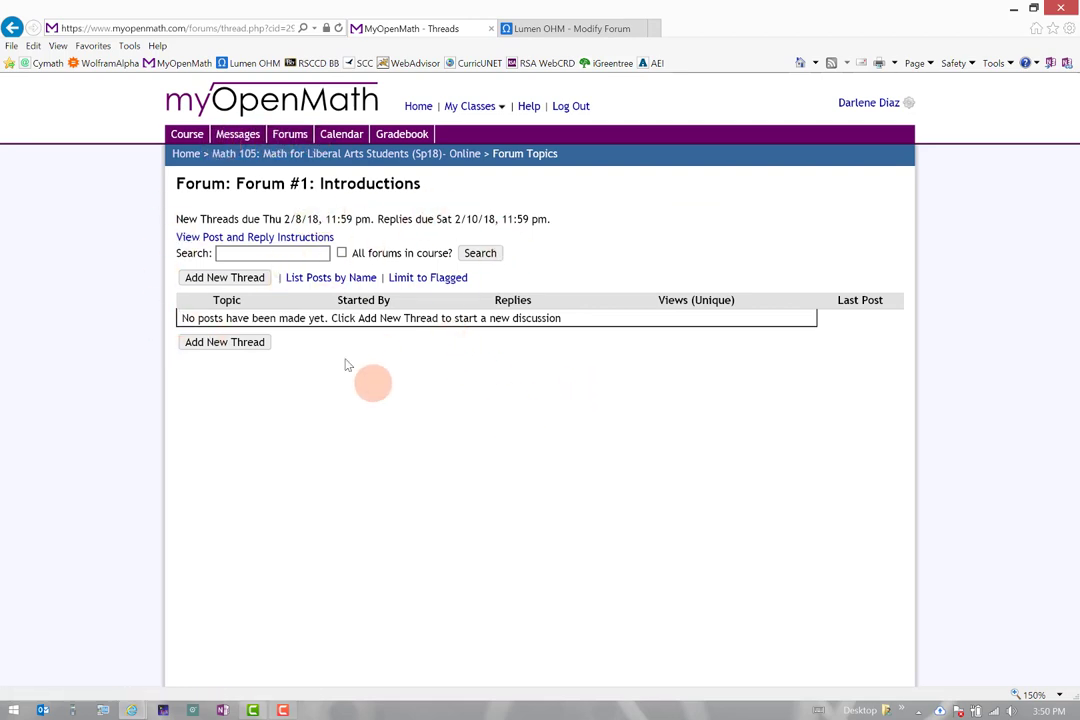
Step: Reveal the Forum #1 post and reply instructions, read through the rubric, and start a new thread
{"action": "left_click", "coordinate": [252, 240]}
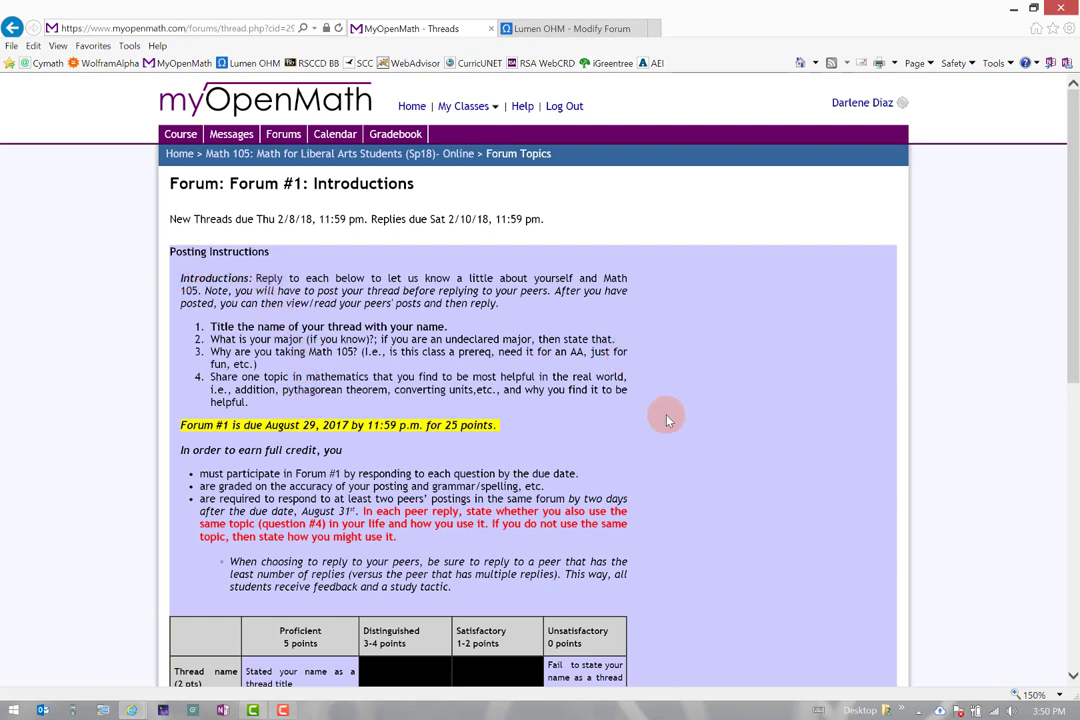
{"action": "scroll", "coordinate": [668, 420], "scroll_direction": "down", "scroll_amount": 1}
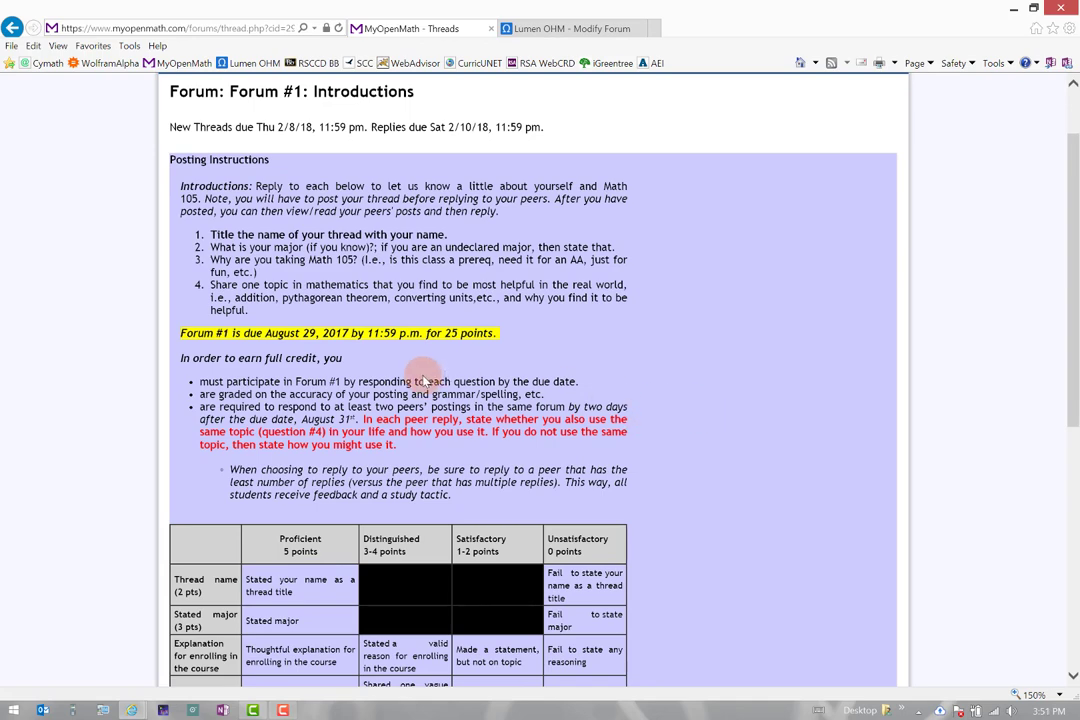
{"action": "scroll", "coordinate": [470, 368], "scroll_direction": "down", "scroll_amount": 1}
{"action": "scroll", "coordinate": [447, 375], "scroll_direction": "down", "scroll_amount": 2}
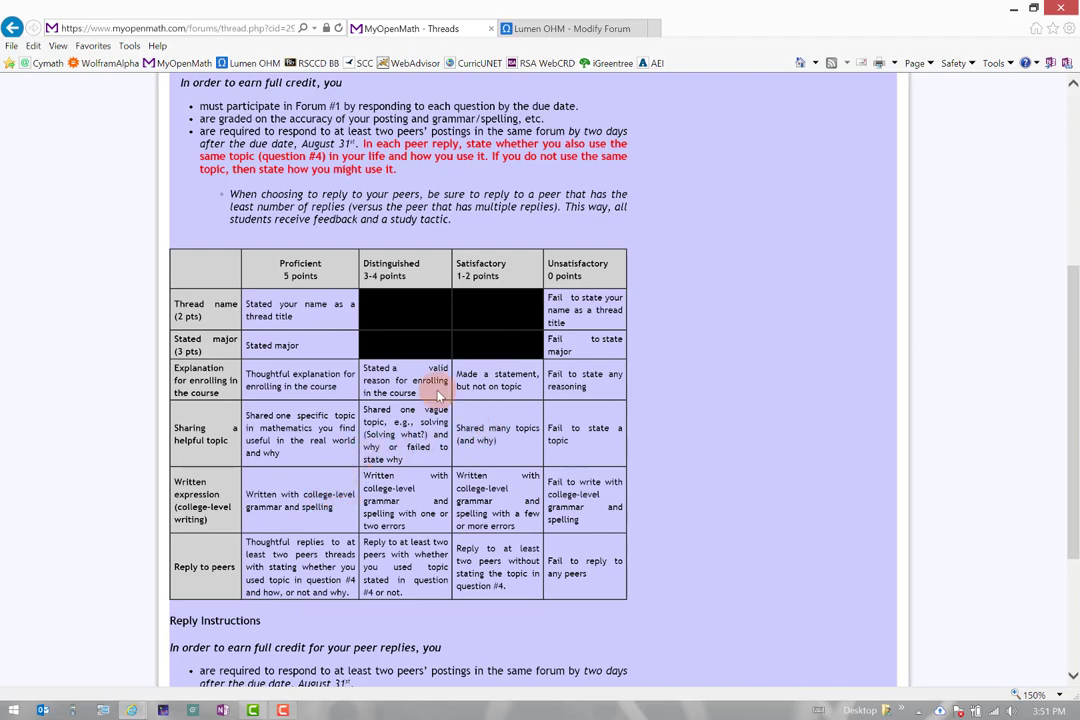
{"action": "scroll", "coordinate": [460, 372], "scroll_direction": "down", "scroll_amount": 2}
{"action": "scroll", "coordinate": [680, 366], "scroll_direction": "up", "scroll_amount": 5}
{"action": "scroll", "coordinate": [458, 301], "scroll_direction": "up", "scroll_amount": 1}
{"action": "scroll", "coordinate": [337, 477], "scroll_direction": "down", "scroll_amount": 5}
{"action": "scroll", "coordinate": [340, 477], "scroll_direction": "down", "scroll_amount": 3}
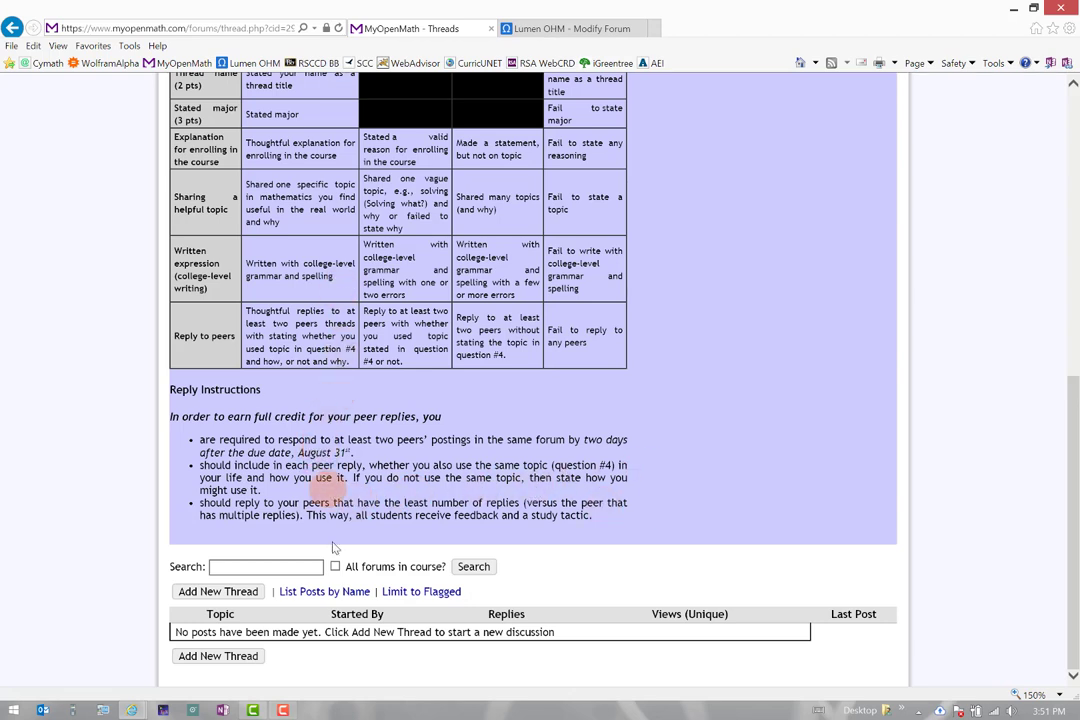
{"action": "left_click", "coordinate": [248, 594]}
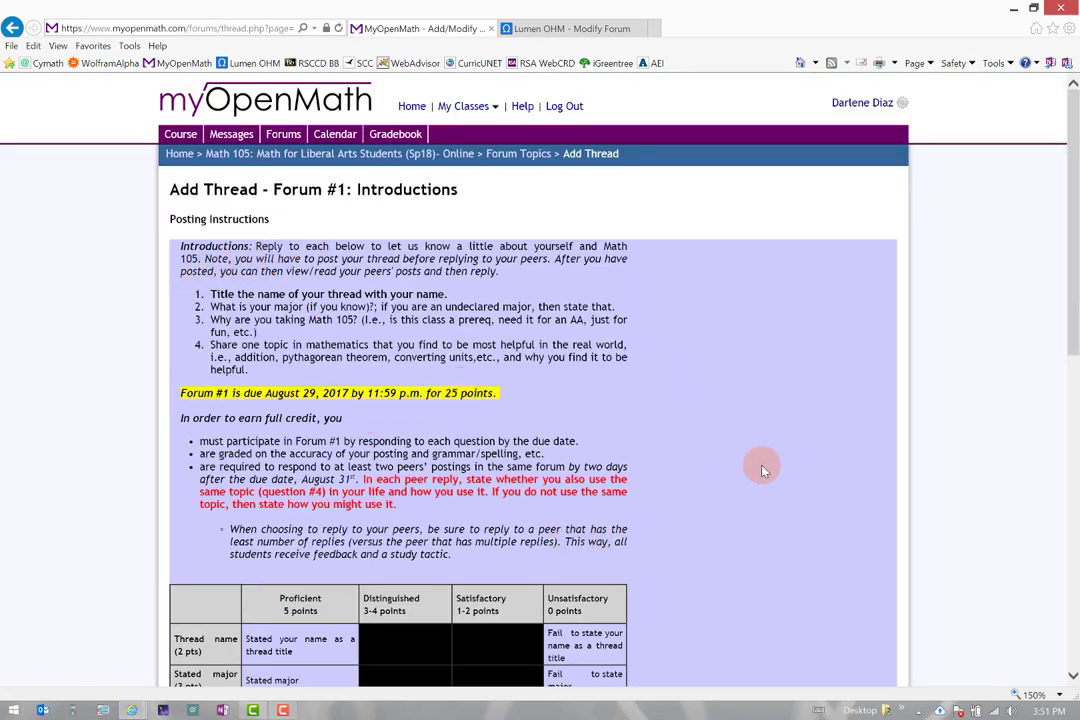
Step: Post a thread with subject 'Test Student' and message '1. answer the questions...' to Forum #1
{"action": "scroll", "coordinate": [995, 424], "scroll_direction": "down", "scroll_amount": 2}
{"action": "scroll", "coordinate": [995, 424], "scroll_direction": "down", "scroll_amount": 3}
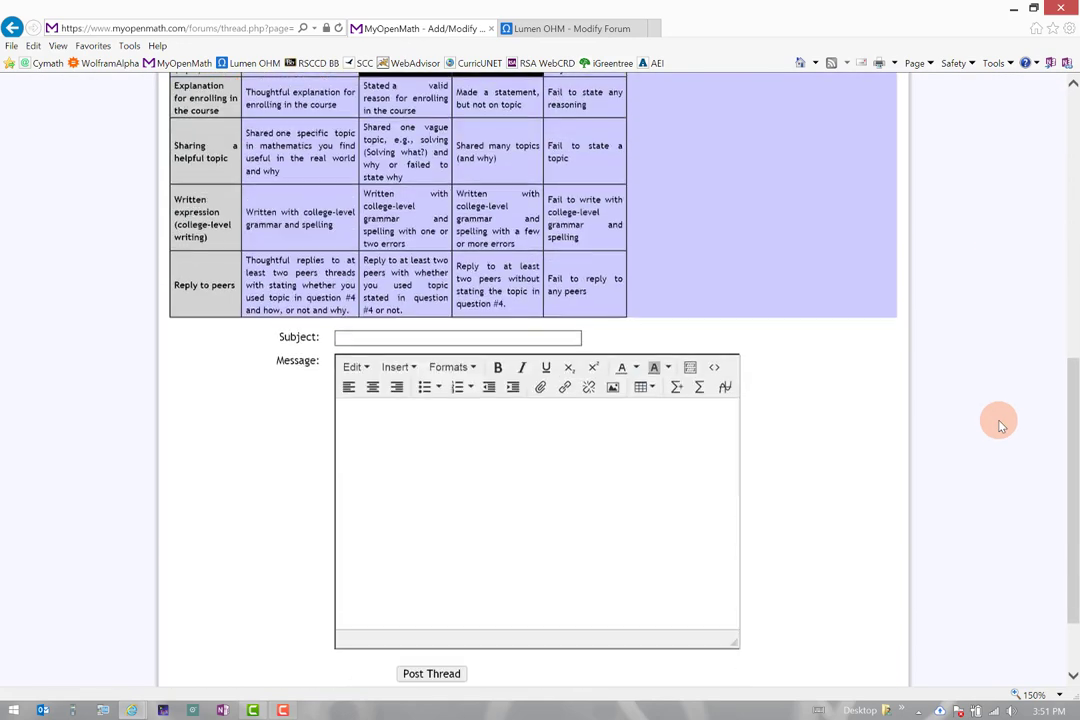
{"action": "scroll", "coordinate": [1001, 426], "scroll_direction": "down", "scroll_amount": 1}
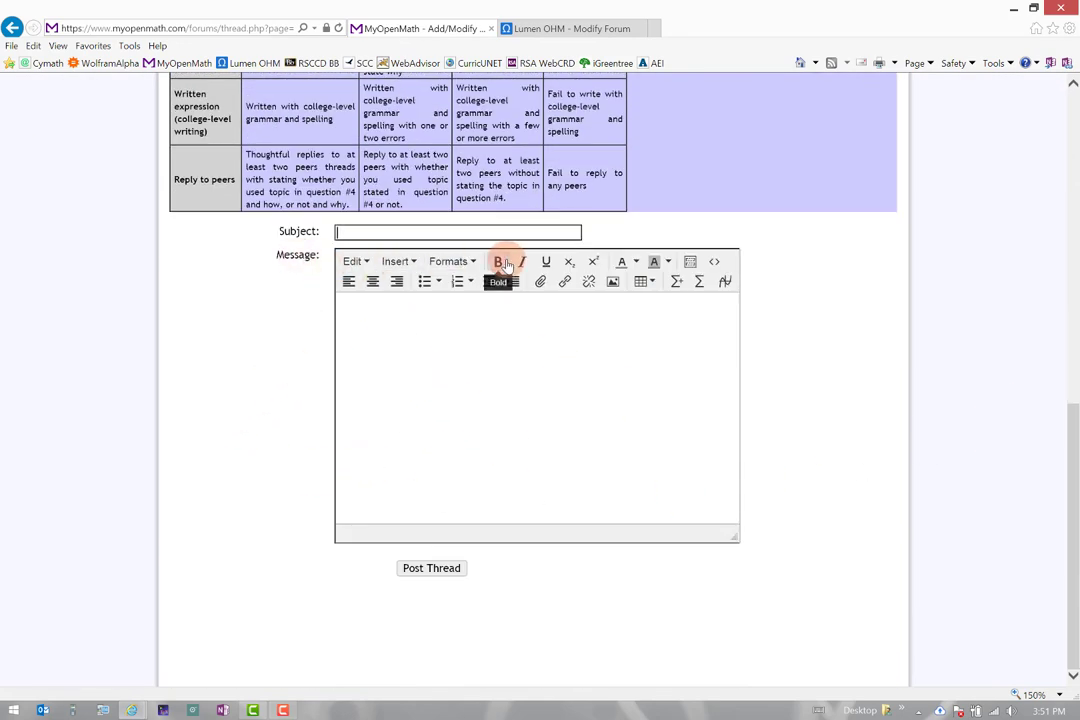
{"action": "scroll", "coordinate": [499, 263], "scroll_direction": "up", "scroll_amount": 5}
{"action": "scroll", "coordinate": [510, 263], "scroll_direction": "up", "scroll_amount": 3}
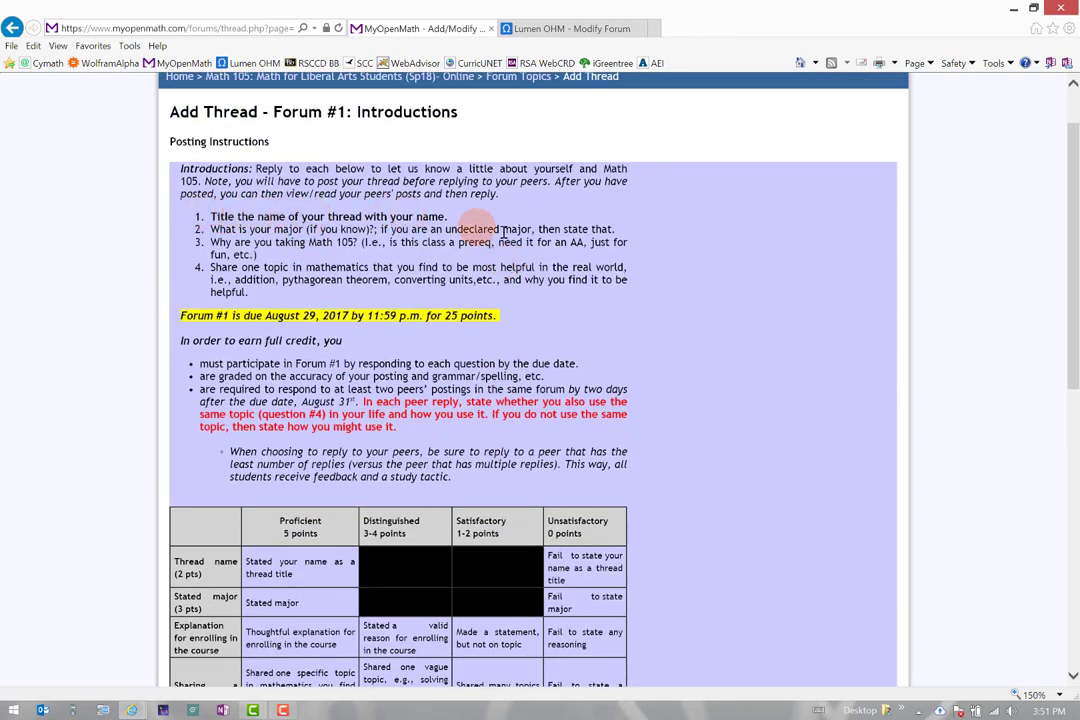
{"action": "scroll", "coordinate": [500, 250], "scroll_direction": "down", "scroll_amount": 2}
{"action": "scroll", "coordinate": [495, 255], "scroll_direction": "down", "scroll_amount": 3}
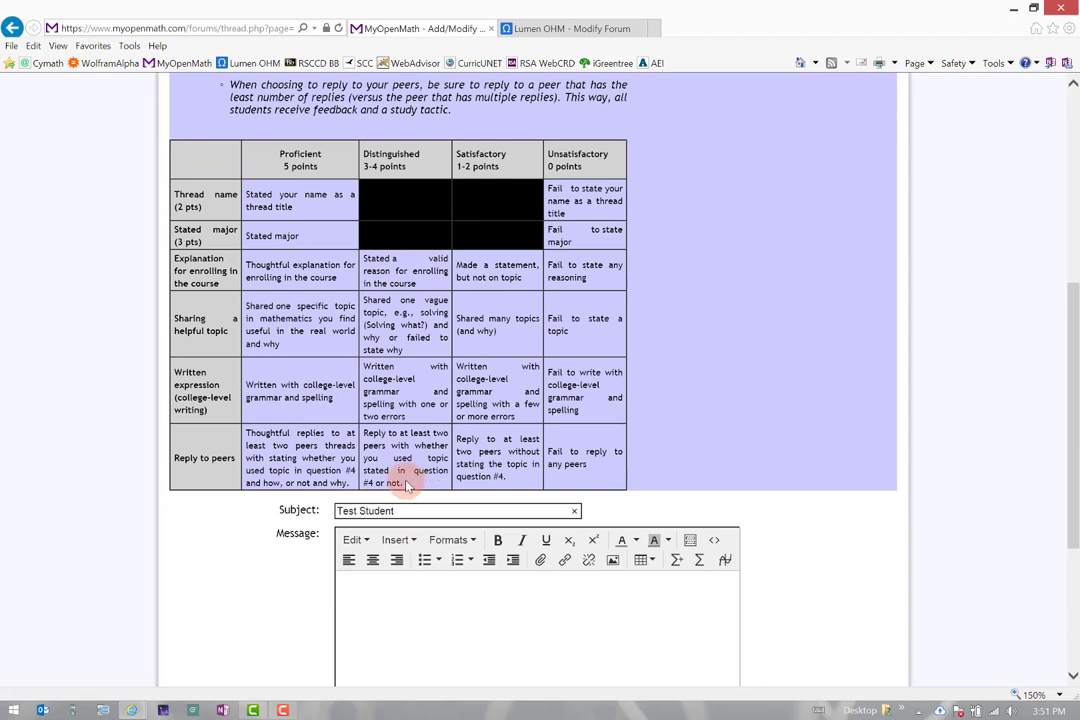
{"action": "left_click", "coordinate": [503, 613]}
{"action": "type", "text": "1. answer the questions"}
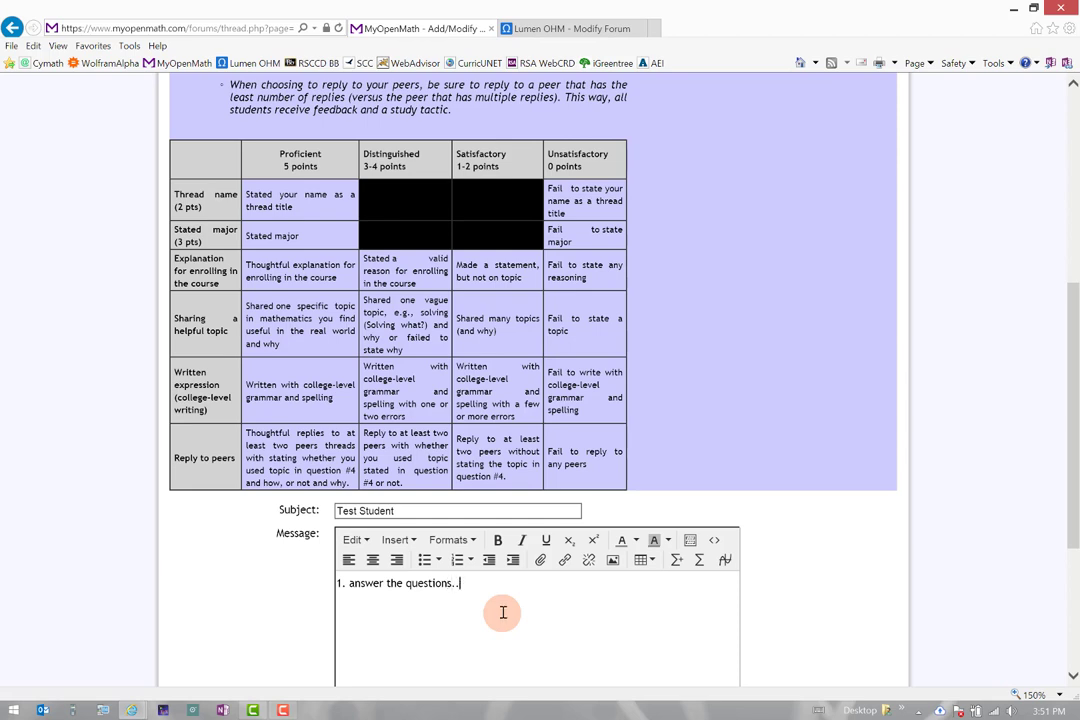
{"action": "type", "text": "..."}
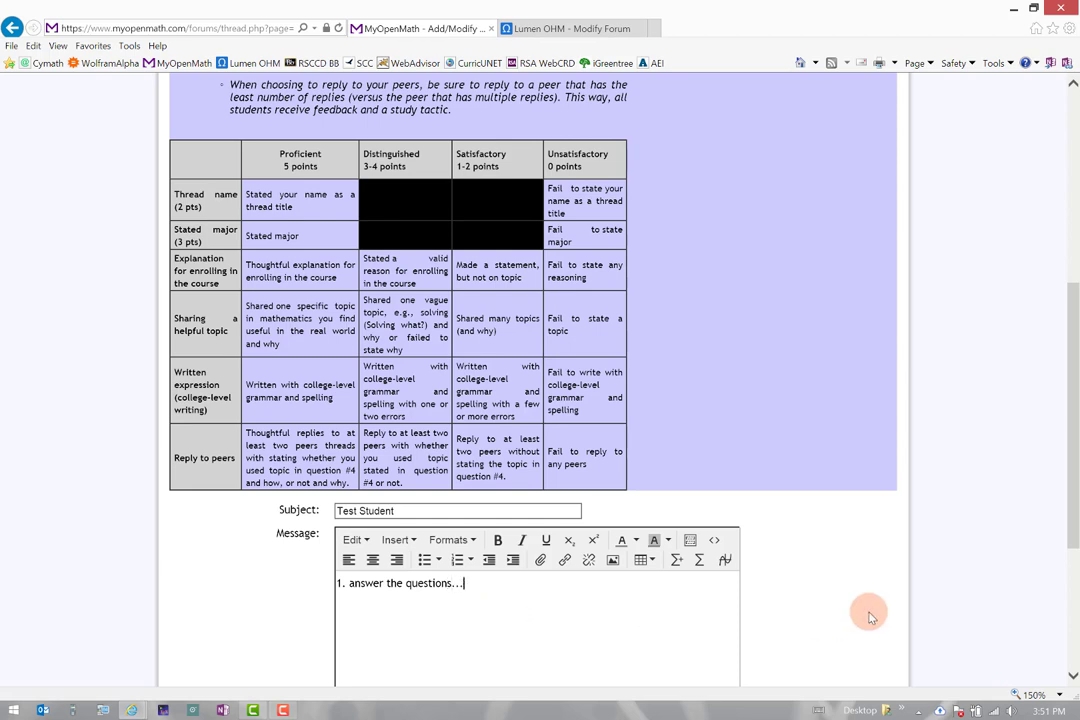
{"action": "scroll", "coordinate": [839, 583], "scroll_direction": "down", "scroll_amount": 1}
{"action": "scroll", "coordinate": [839, 583], "scroll_direction": "down", "scroll_amount": 2}
{"action": "left_click", "coordinate": [449, 569]}
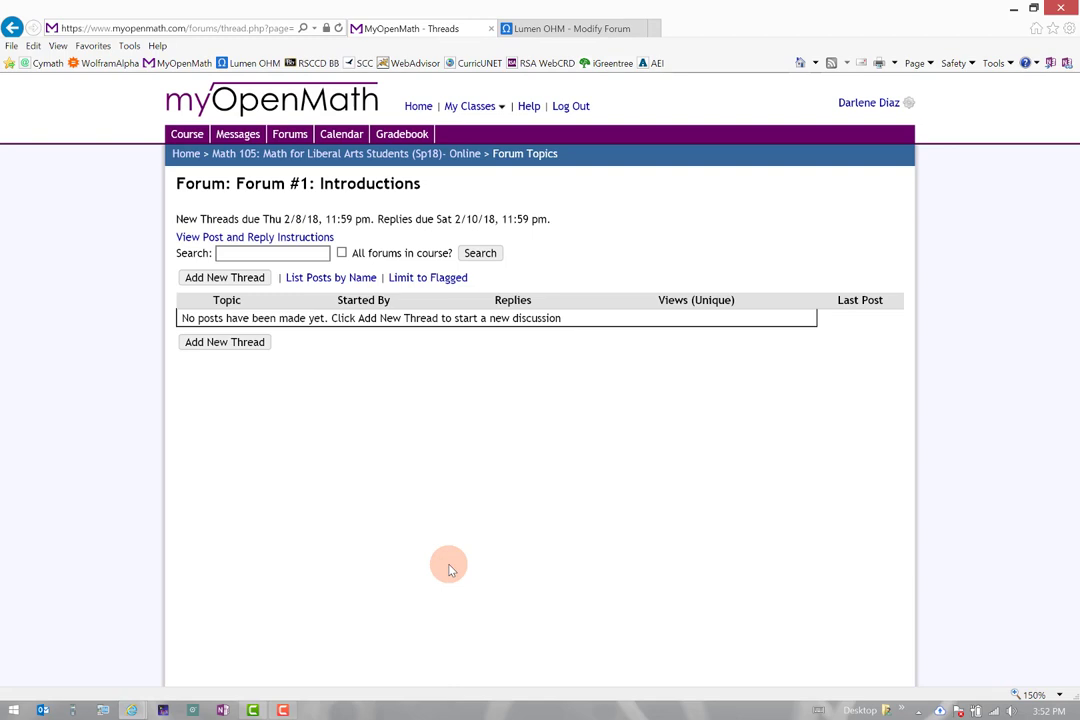
Step: Read the Test Student post in the by-author view, then reopen the thread from the Forums list
{"action": "left_click", "coordinate": [309, 284]}
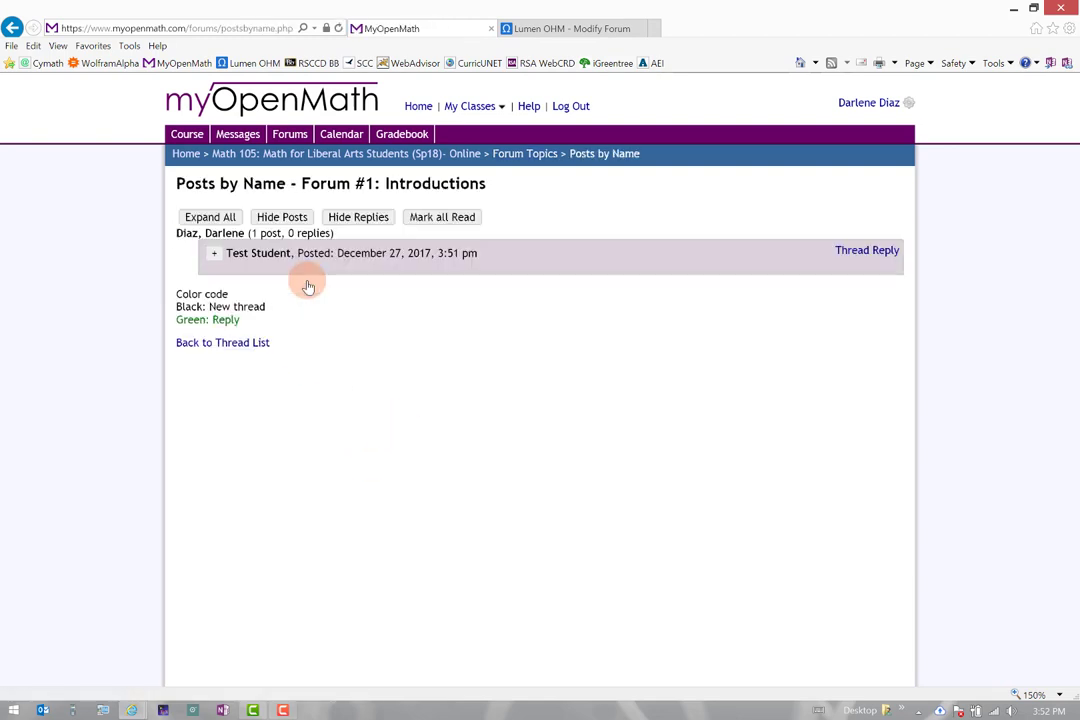
{"action": "left_click", "coordinate": [213, 253]}
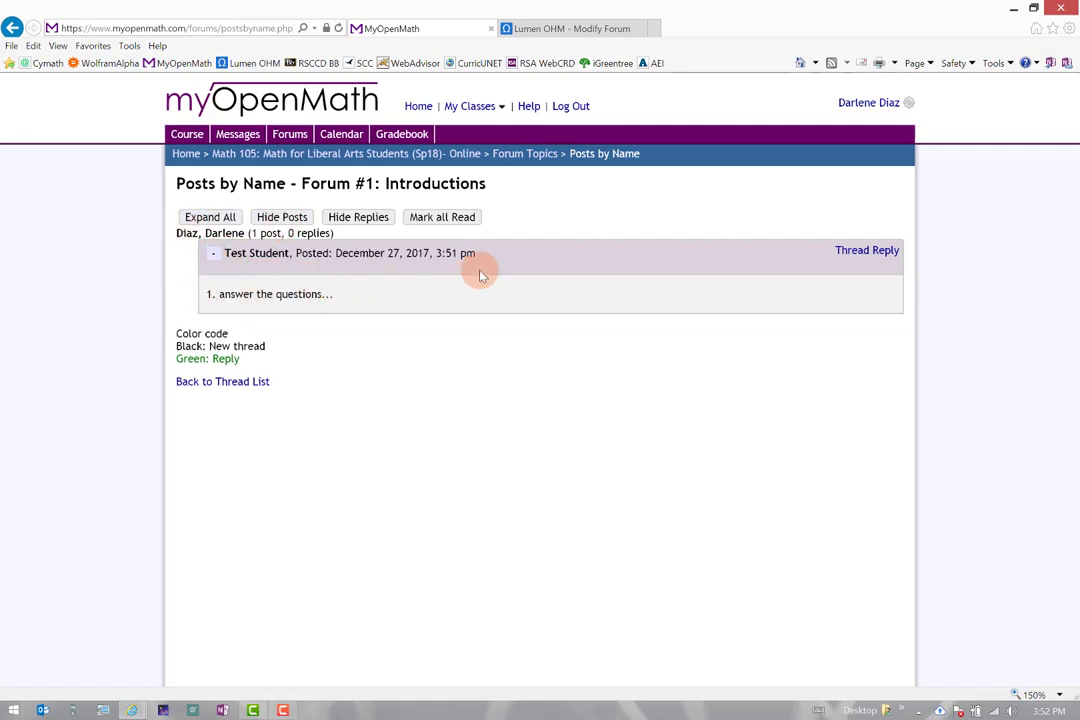
{"action": "left_click", "coordinate": [497, 154]}
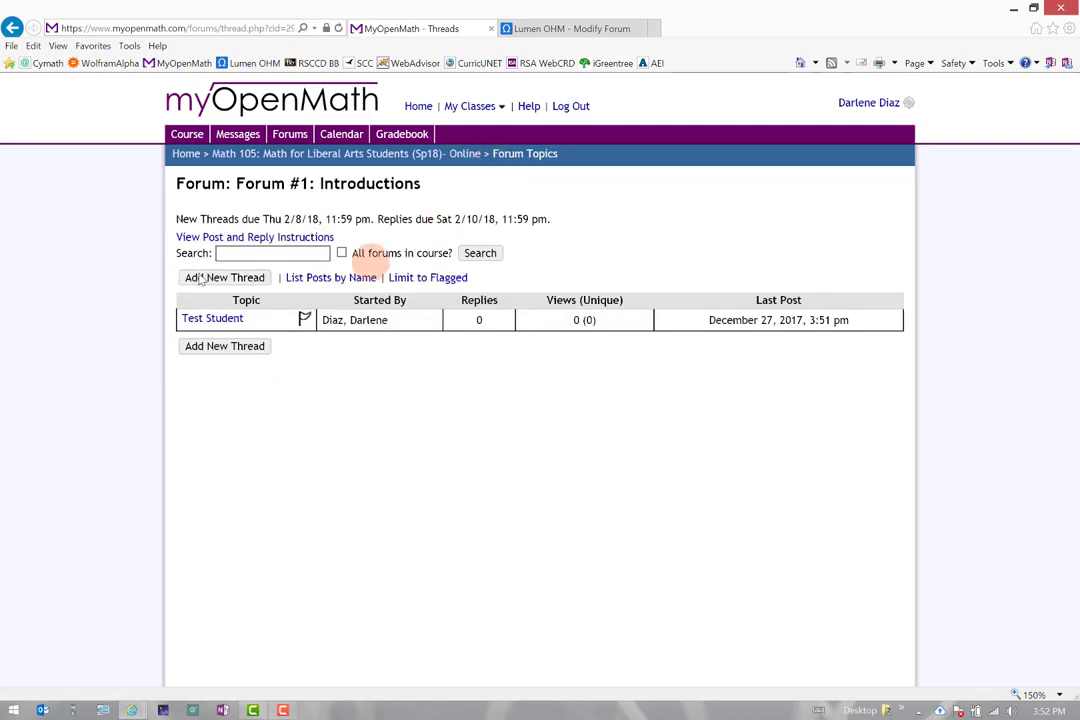
{"action": "left_click", "coordinate": [290, 142]}
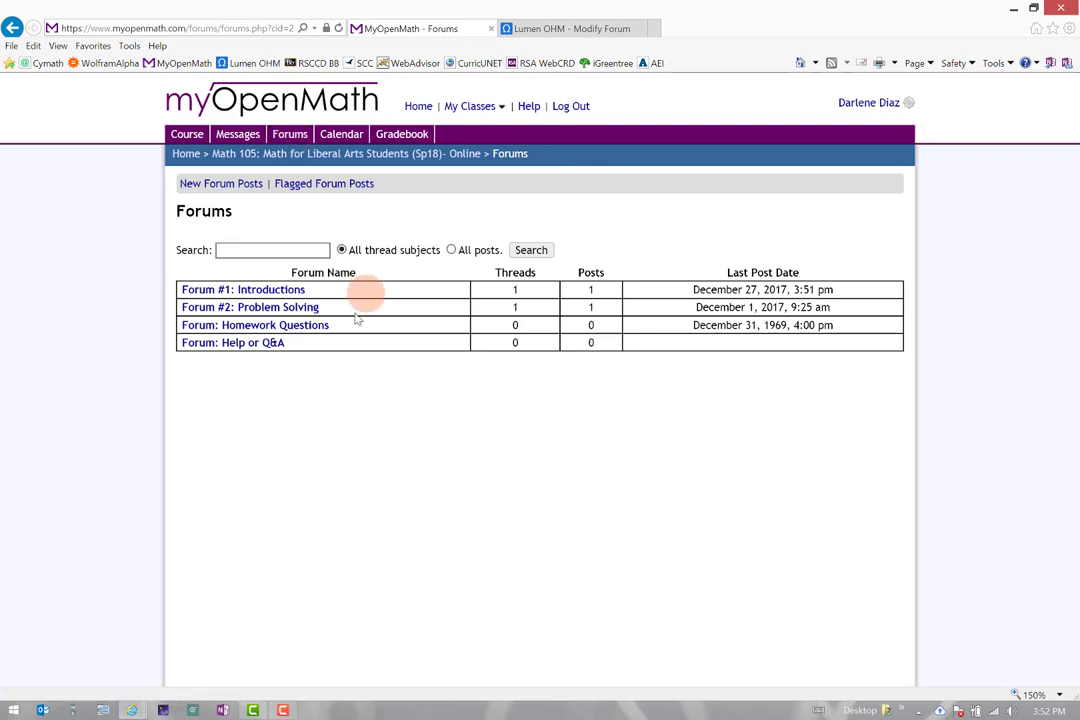
{"action": "left_click", "coordinate": [222, 289]}
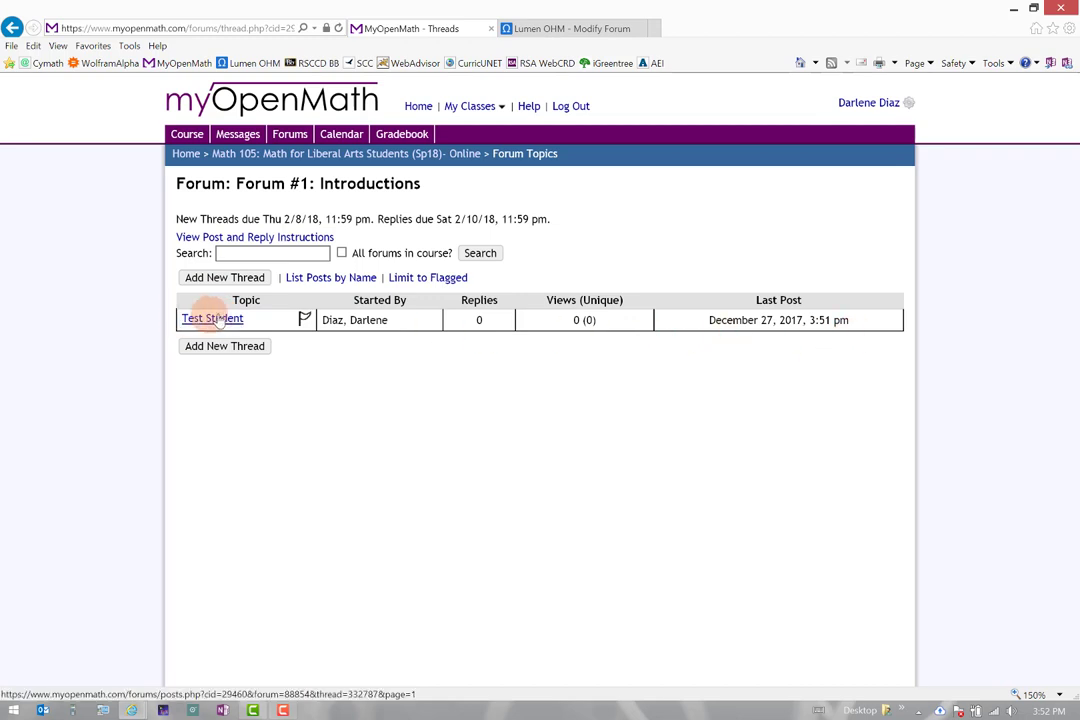
{"action": "left_click", "coordinate": [219, 319]}
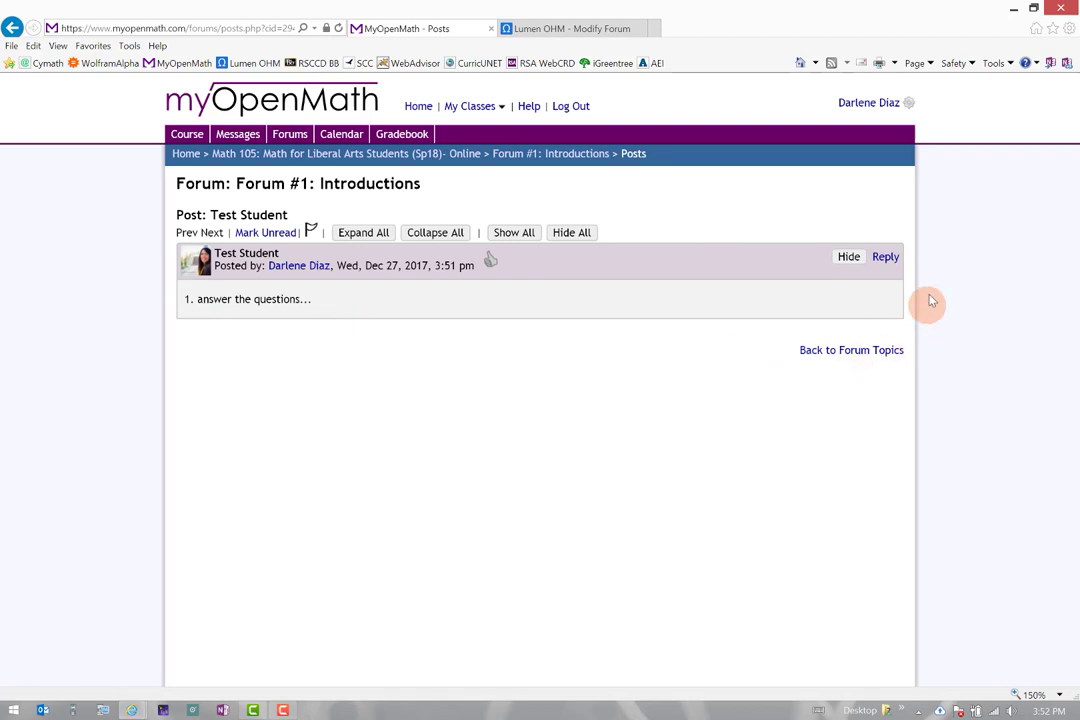
Step: Reply 'Wow, great job!' to the Test Student thread and give that reply a thumbs up
{"action": "left_click", "coordinate": [885, 257]}
{"action": "type", "text": "Wow, great job!"}
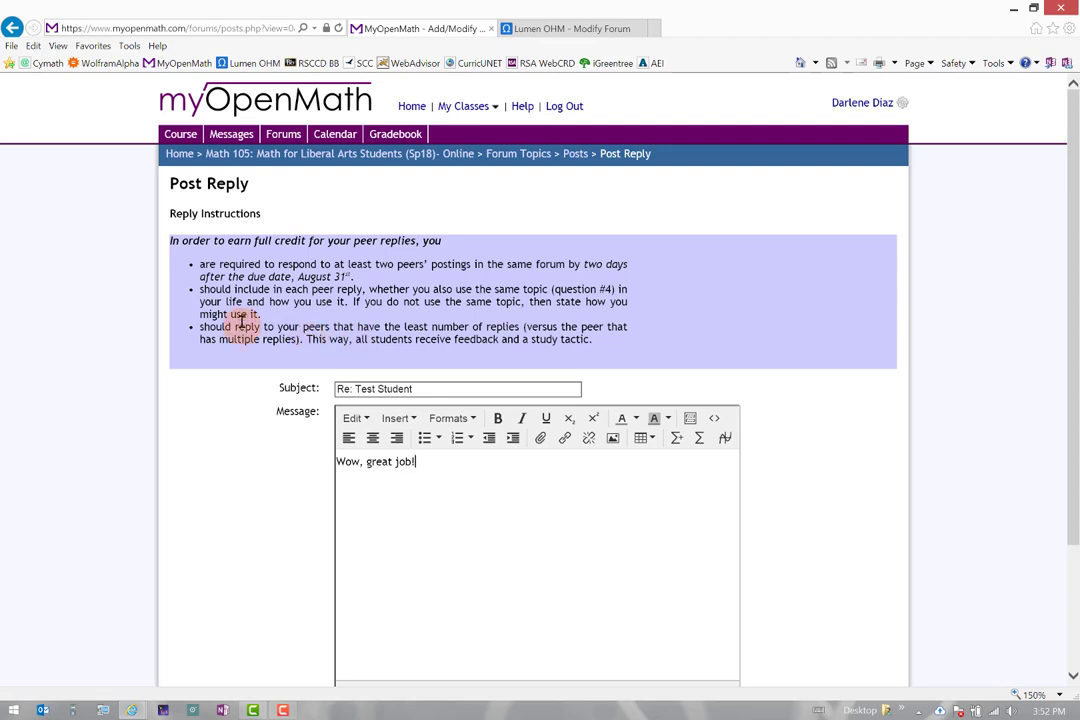
{"action": "mouse_move", "coordinate": [311, 289]}
{"action": "left_mouse_down"}
{"action": "mouse_move", "coordinate": [603, 308]}
{"action": "mouse_move", "coordinate": [268, 310]}
{"action": "left_mouse_up"}
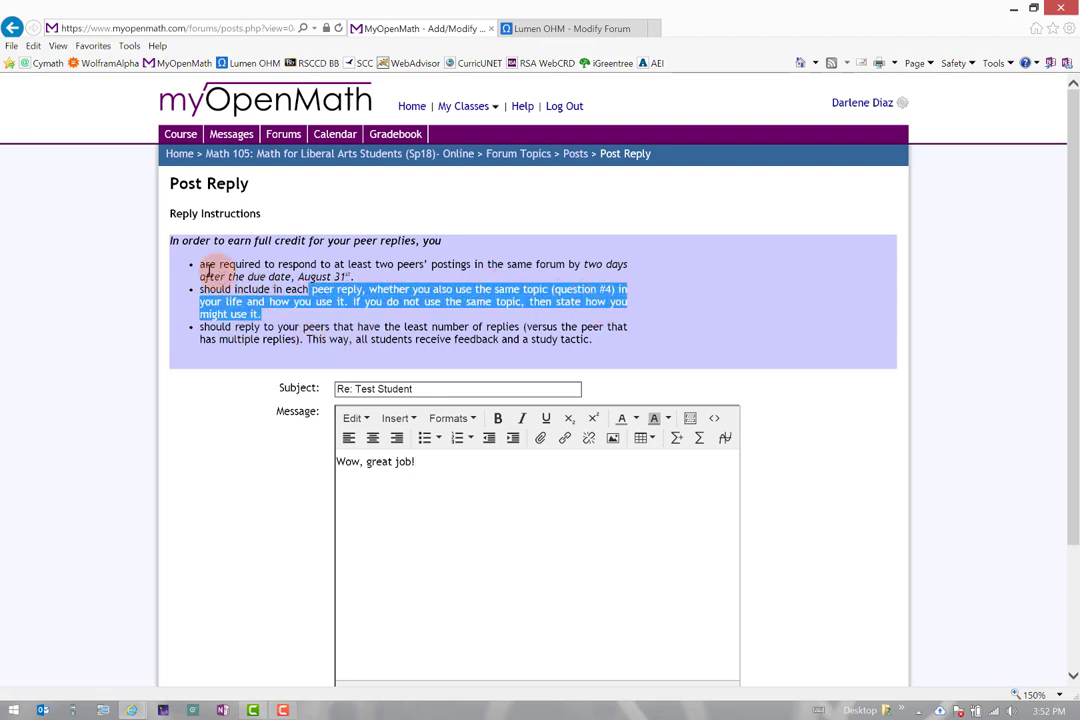
{"action": "mouse_move", "coordinate": [203, 265]}
{"action": "left_mouse_down"}
{"action": "mouse_move", "coordinate": [345, 262]}
{"action": "mouse_move", "coordinate": [381, 279]}
{"action": "left_mouse_up"}
{"action": "left_click", "coordinate": [388, 302]}
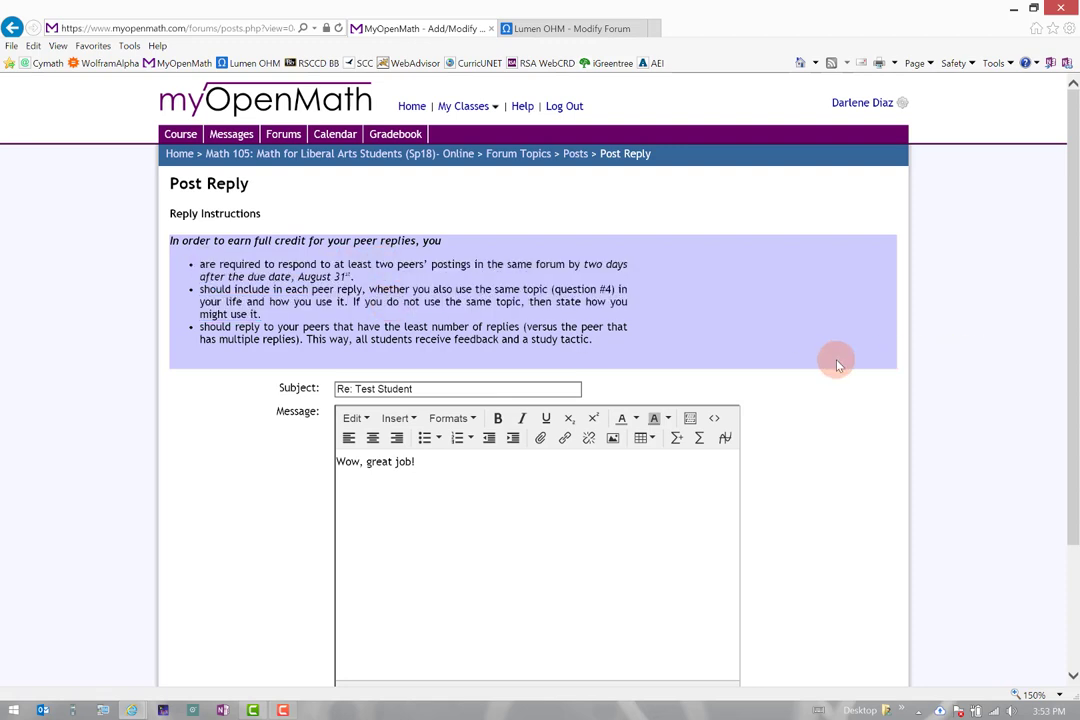
{"action": "scroll", "coordinate": [832, 361], "scroll_direction": "down", "scroll_amount": 3}
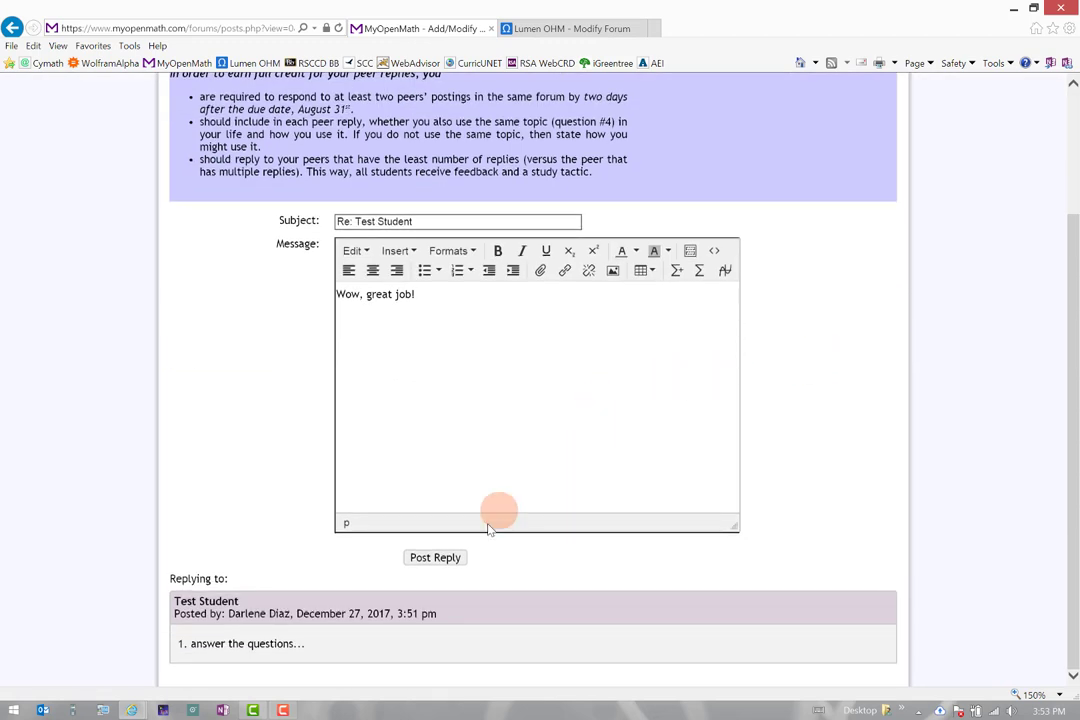
{"action": "left_click", "coordinate": [453, 557]}
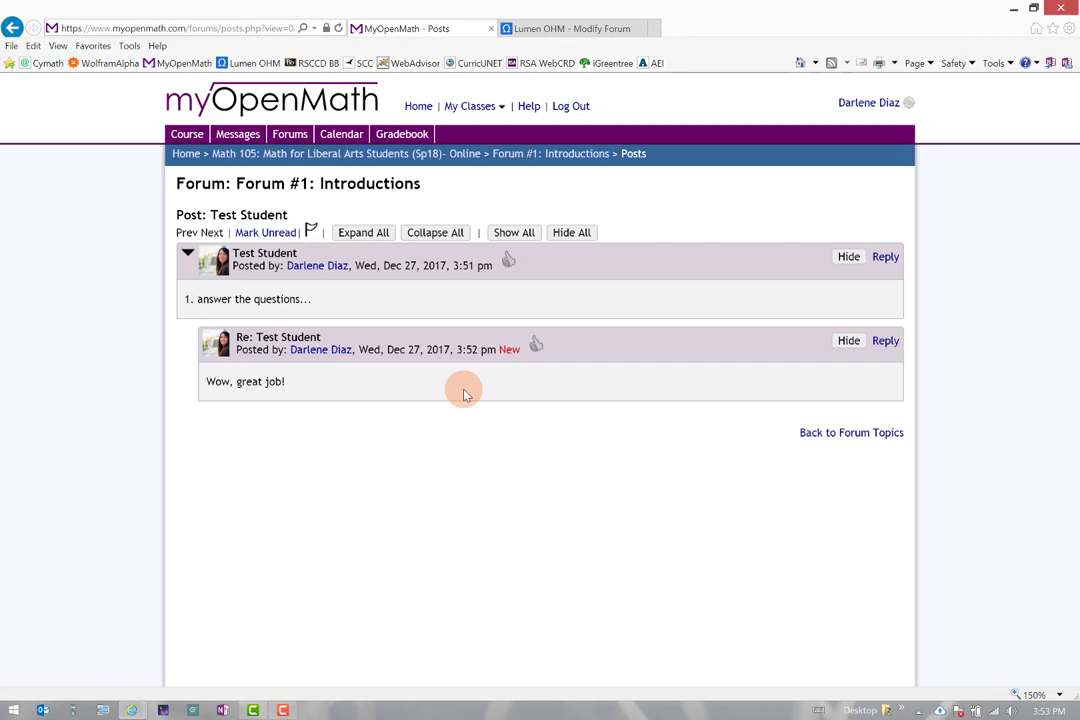
{"action": "left_click", "coordinate": [536, 344]}
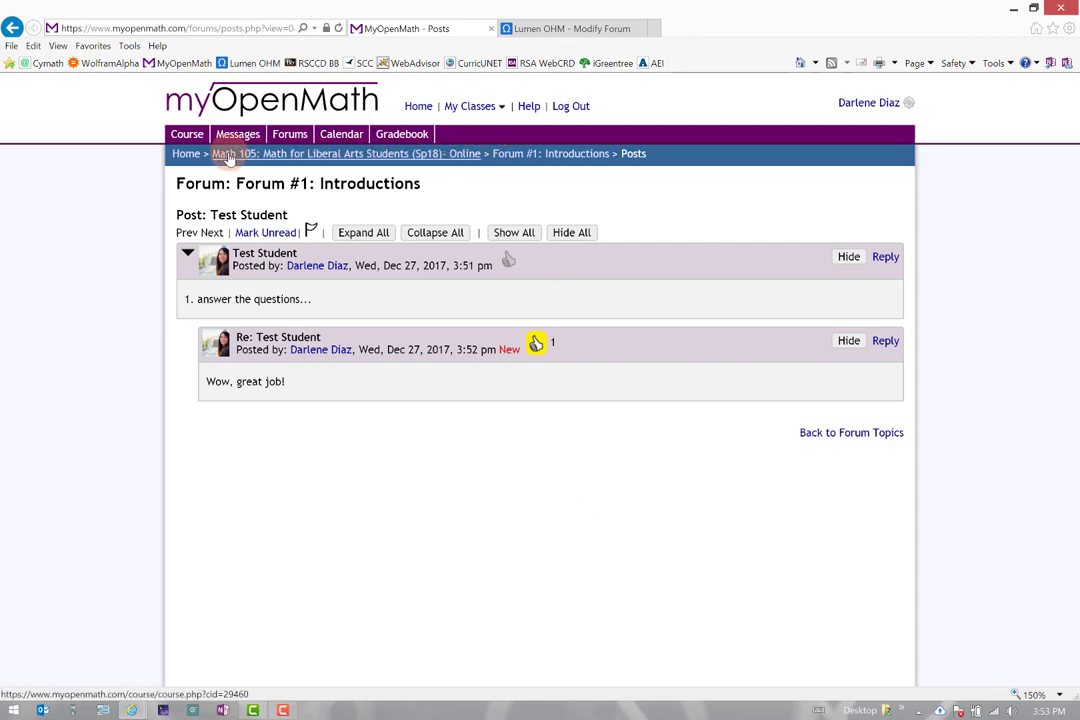
Step: Return to the Math 105 course page, advance the calendar to later weeks, and open the Forums folder
{"action": "left_click", "coordinate": [350, 157]}
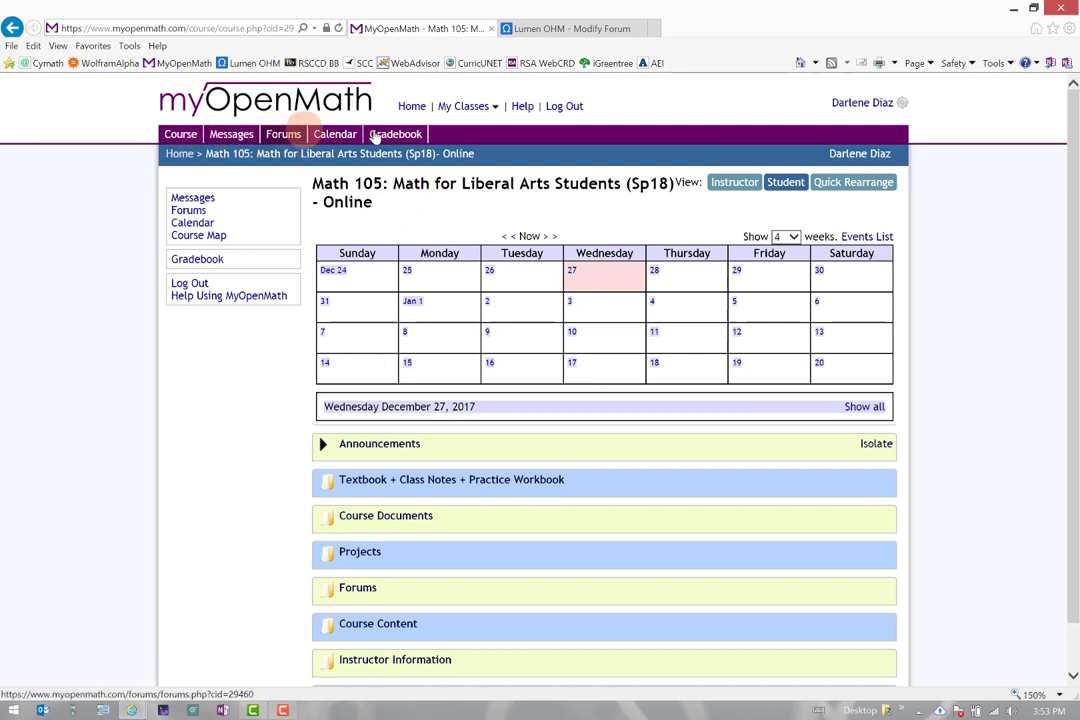
{"action": "left_click", "coordinate": [190, 284]}
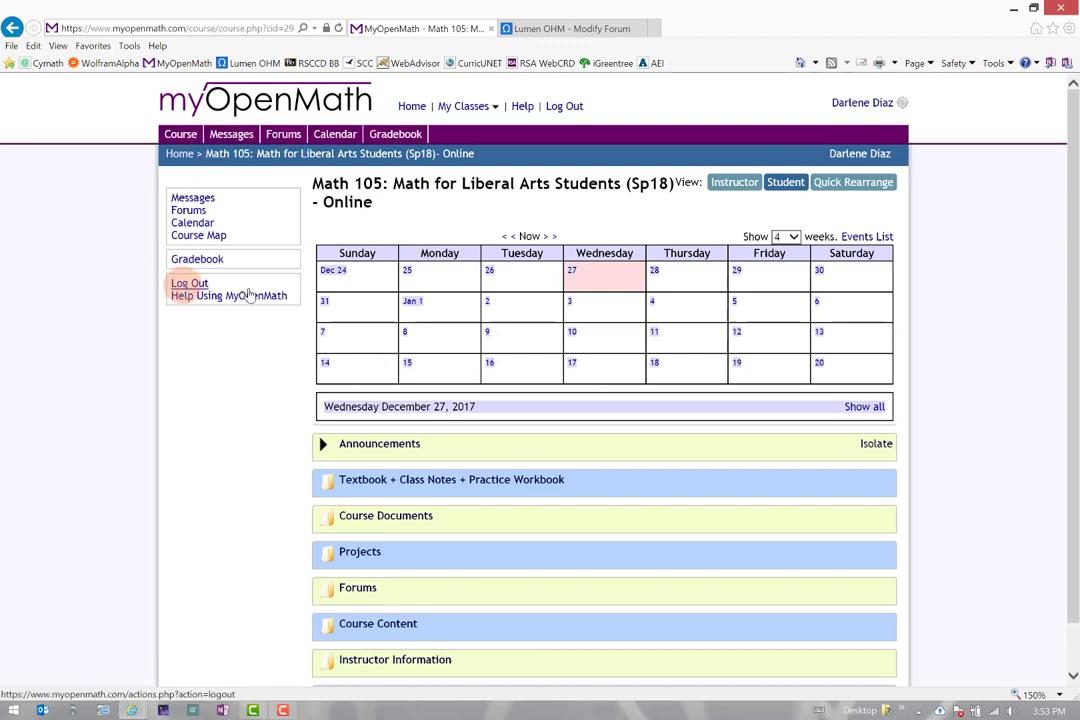
{"action": "left_click", "coordinate": [551, 236]}
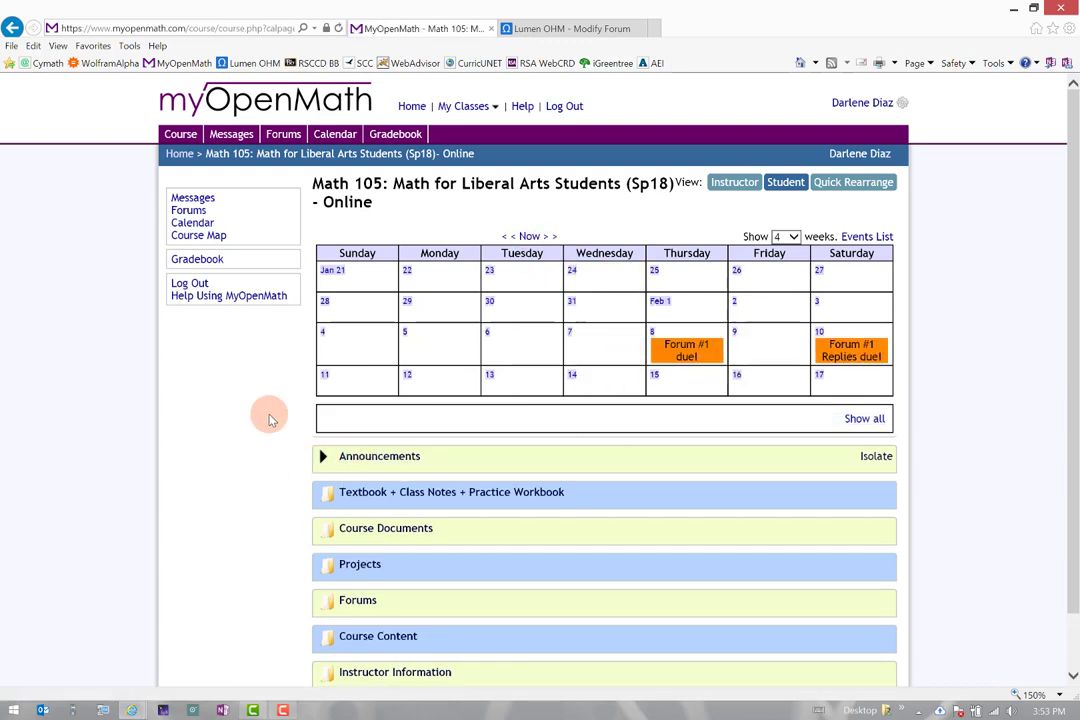
{"action": "scroll", "coordinate": [260, 400], "scroll_direction": "down", "scroll_amount": 1}
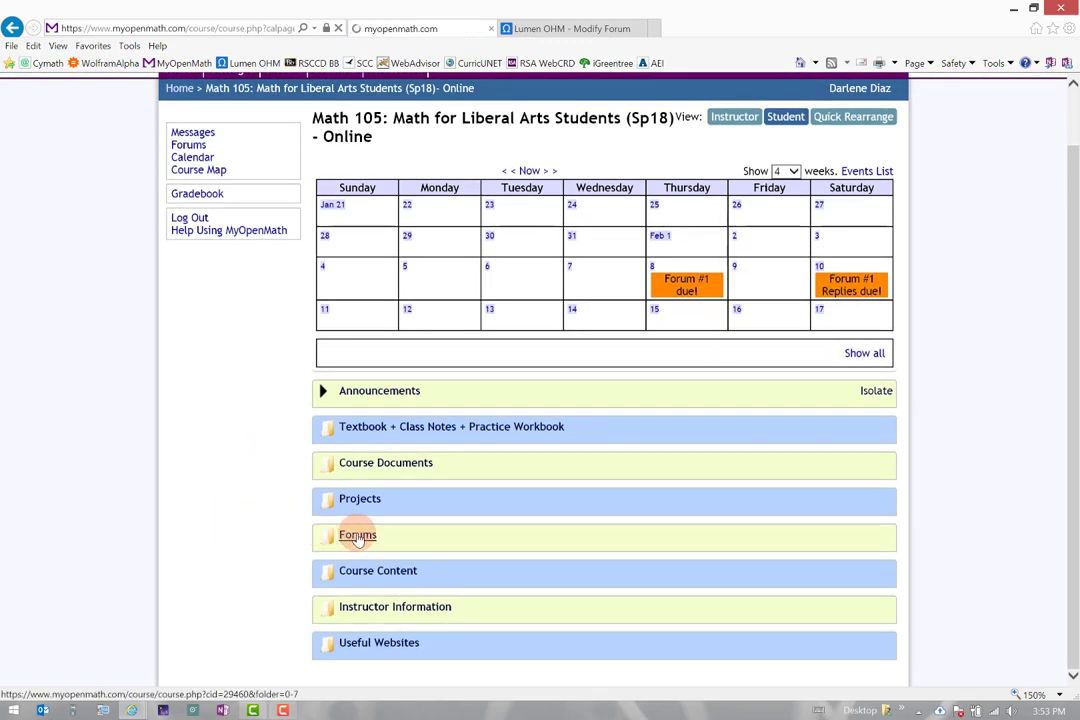
{"action": "scroll", "coordinate": [860, 392], "scroll_direction": "down", "scroll_amount": 4}
{"action": "scroll", "coordinate": [860, 392], "scroll_direction": "down", "scroll_amount": 6}
{"action": "scroll", "coordinate": [860, 392], "scroll_direction": "up", "scroll_amount": 5}
{"action": "scroll", "coordinate": [855, 385], "scroll_direction": "up", "scroll_amount": 4}
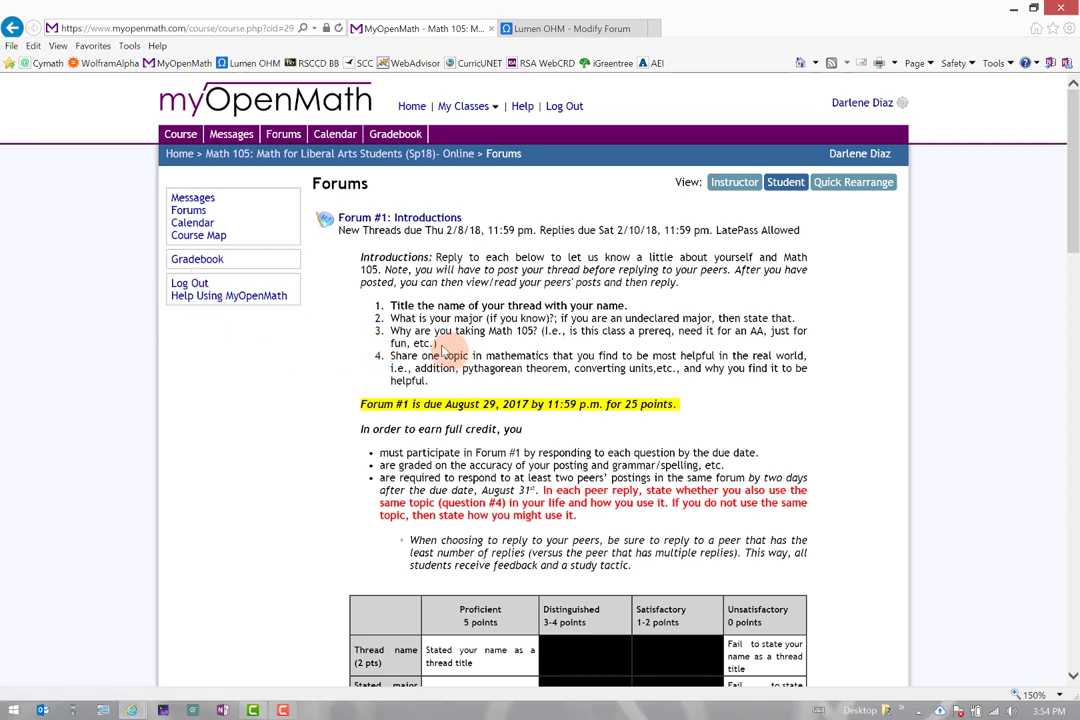
{"action": "left_click", "coordinate": [440, 154]}
{"action": "scroll", "coordinate": [554, 366], "scroll_direction": "down", "scroll_amount": 1}
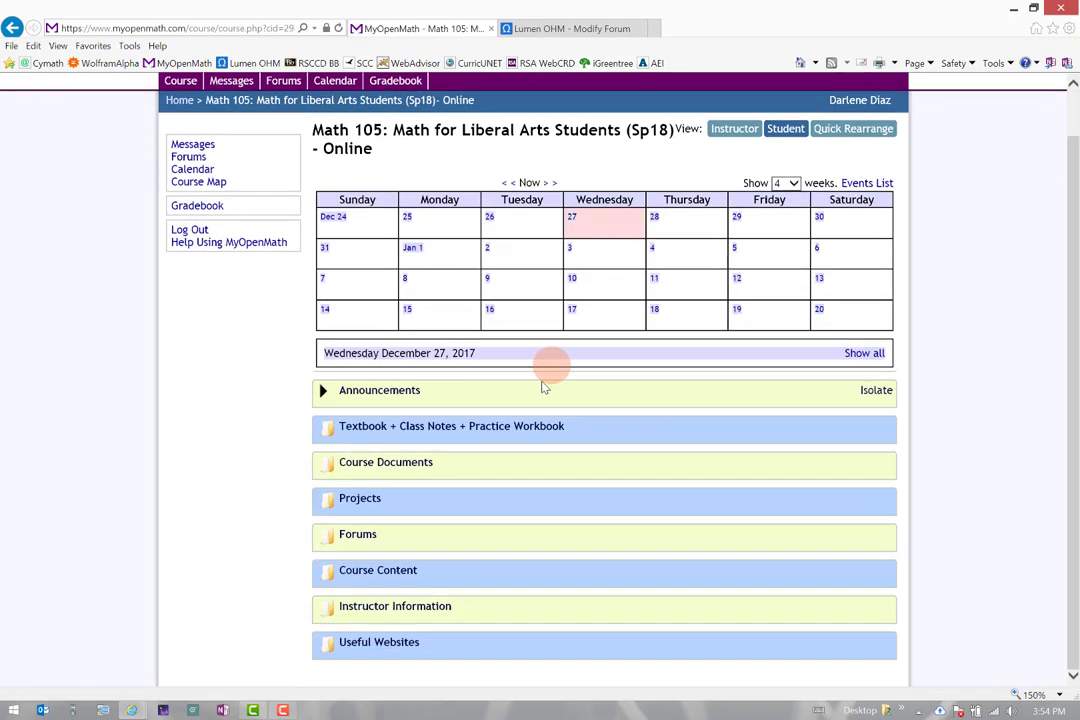
{"action": "left_click", "coordinate": [356, 535]}
{"action": "scroll", "coordinate": [483, 330], "scroll_direction": "down", "scroll_amount": 1}
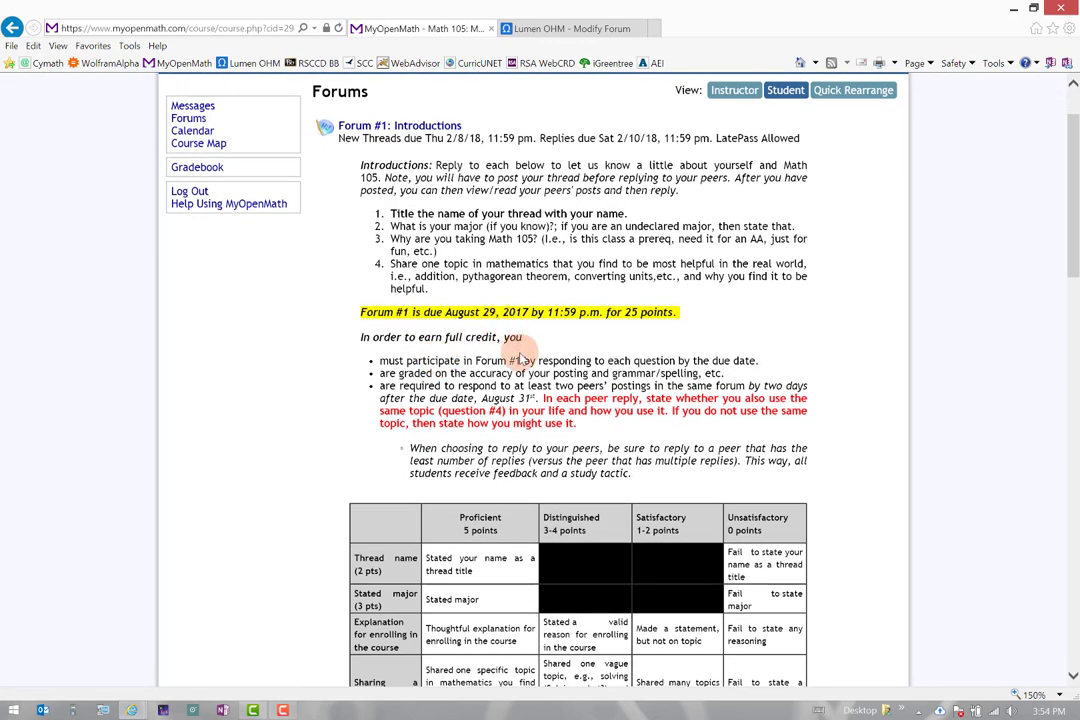
{"action": "scroll", "coordinate": [519, 358], "scroll_direction": "down", "scroll_amount": 2}
{"action": "scroll", "coordinate": [519, 358], "scroll_direction": "down", "scroll_amount": 3}
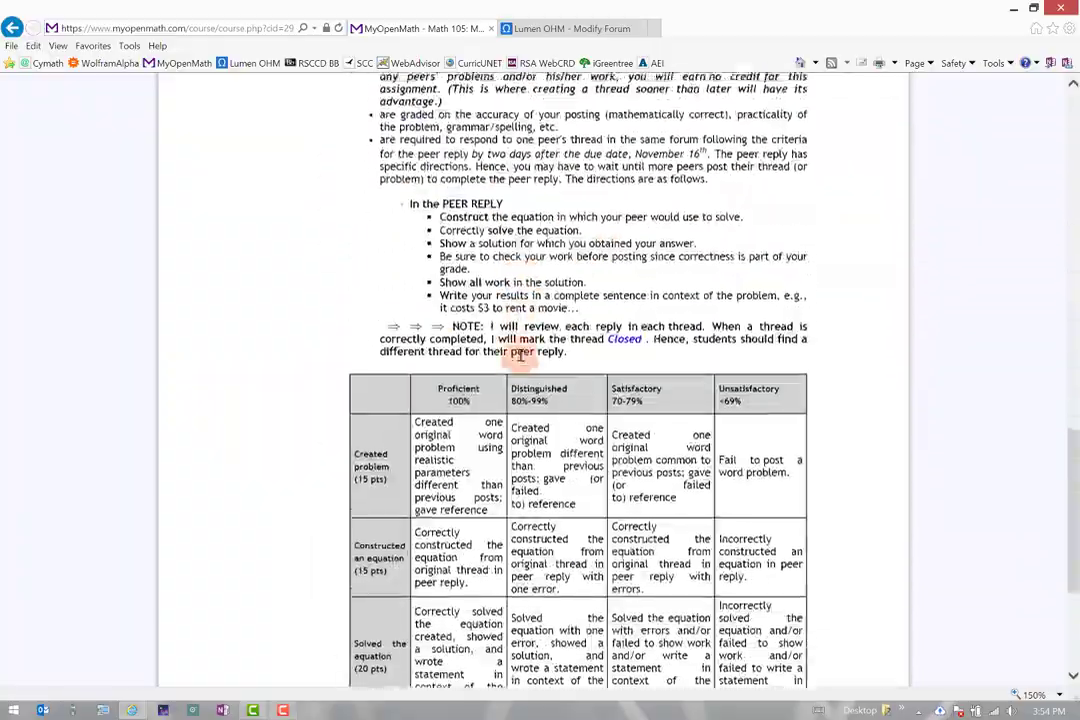